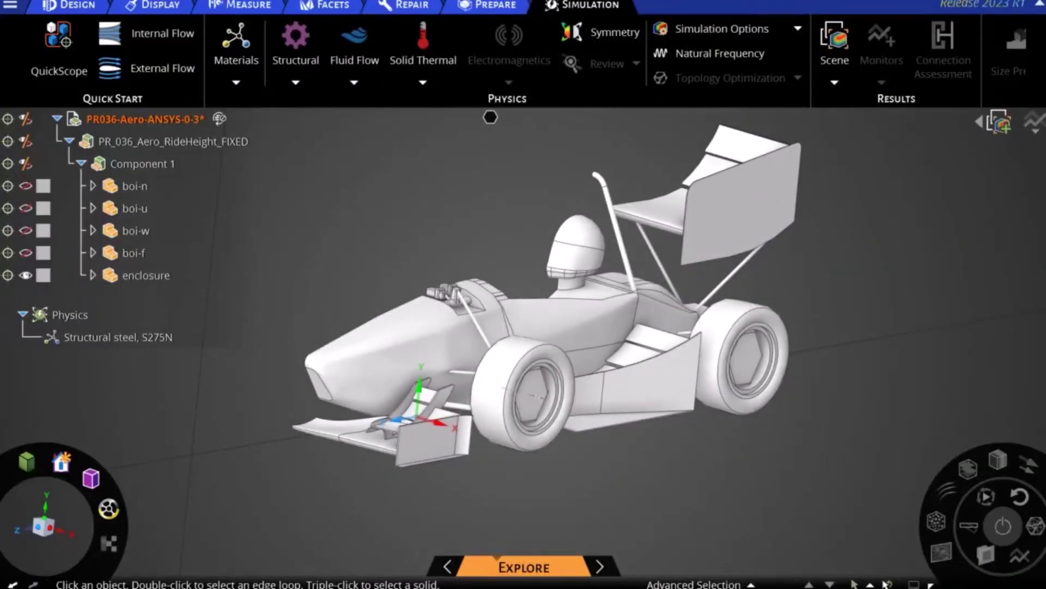
- Look through the named selection groups list in the Fluent case
click(751, 583)
scroll(723, 504, down, 5)
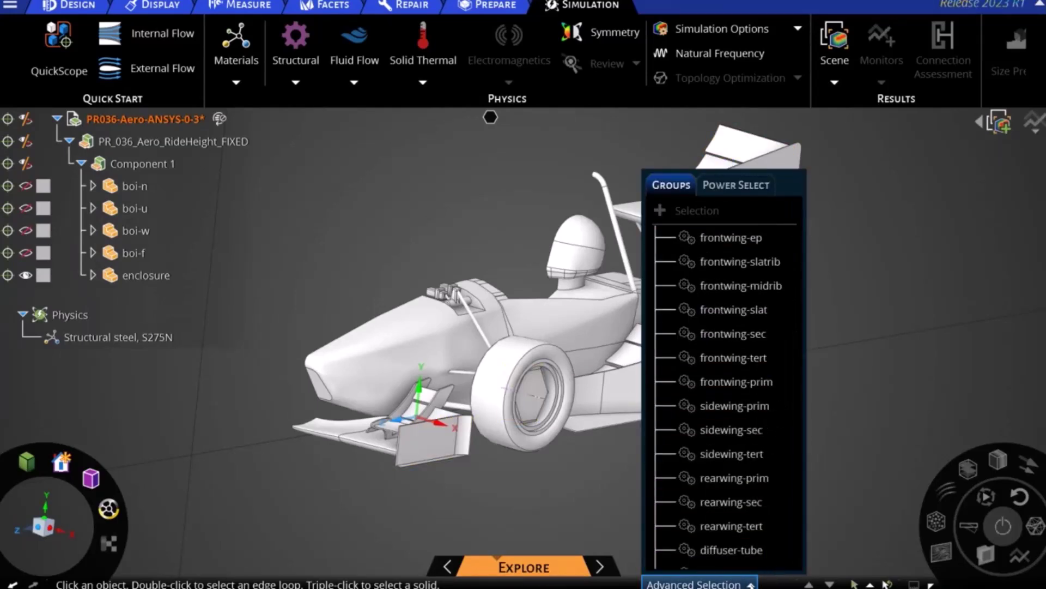
click(750, 583)
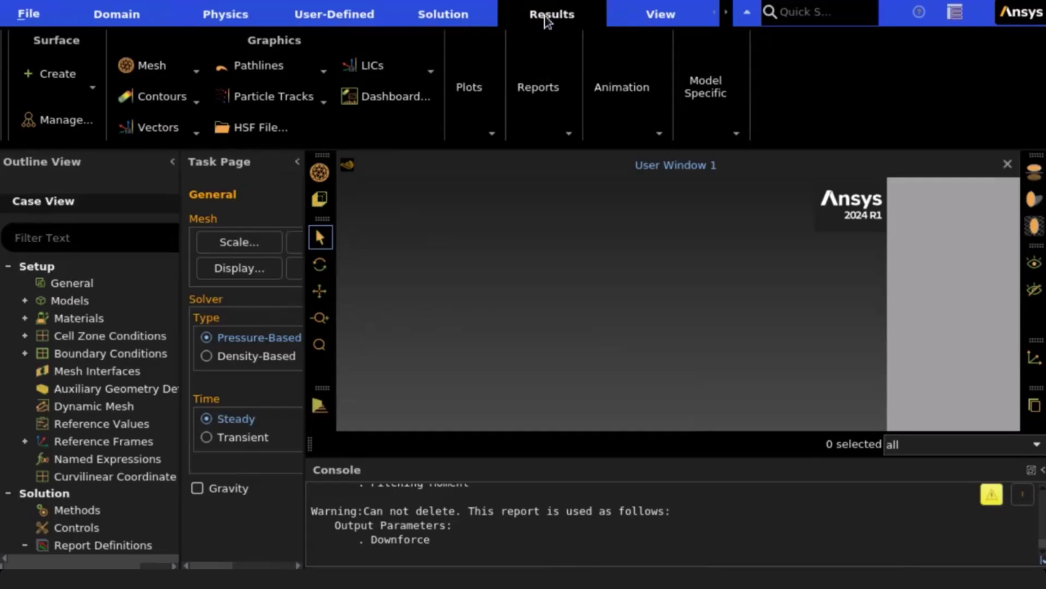
- Save the force report along direction (0, -1, 0) as output parameter 'Downforce'
click(570, 134)
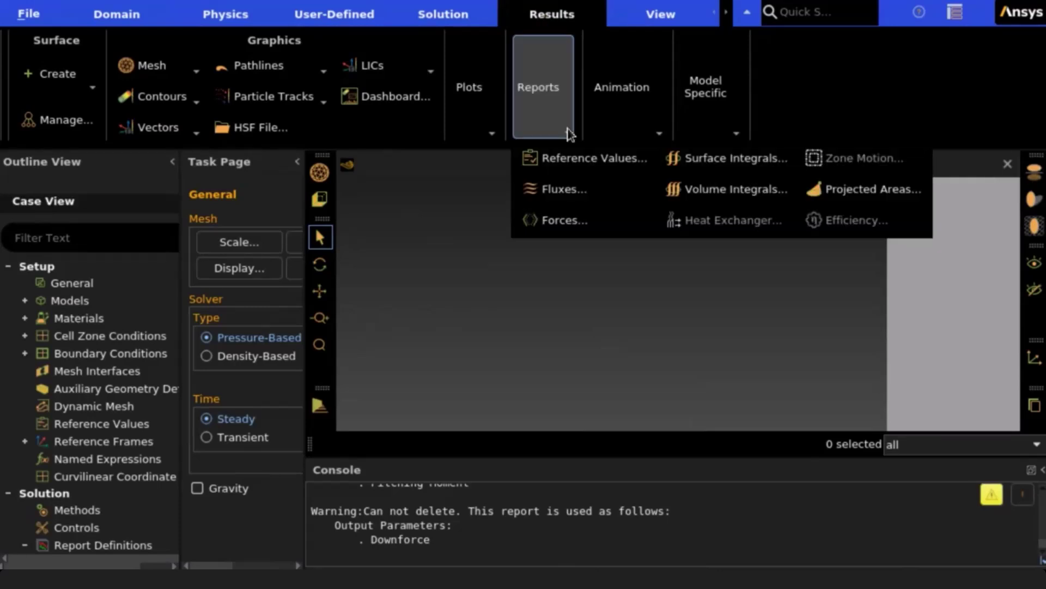
click(567, 222)
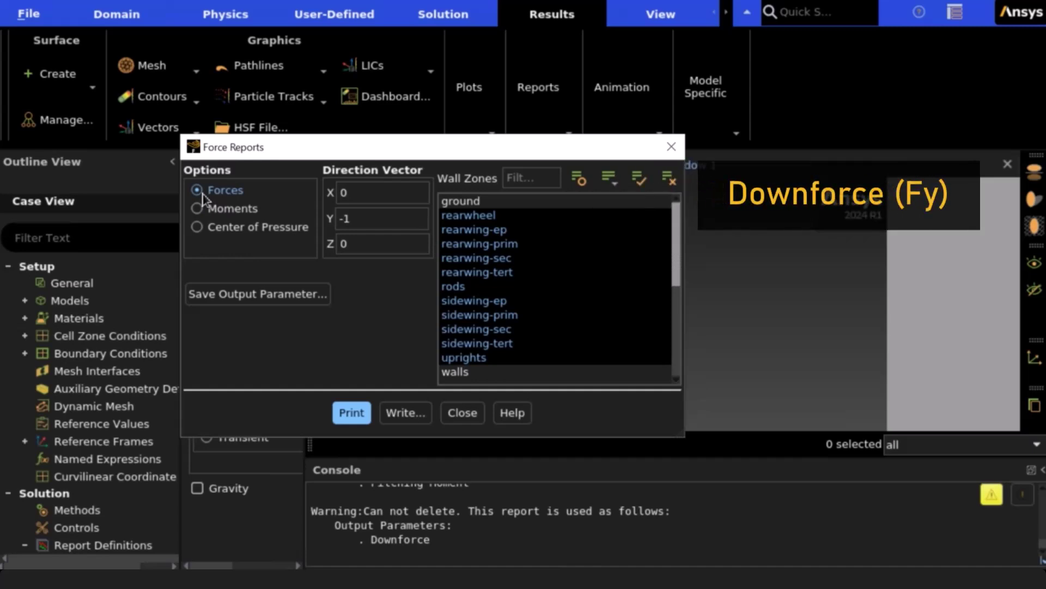
click(217, 210)
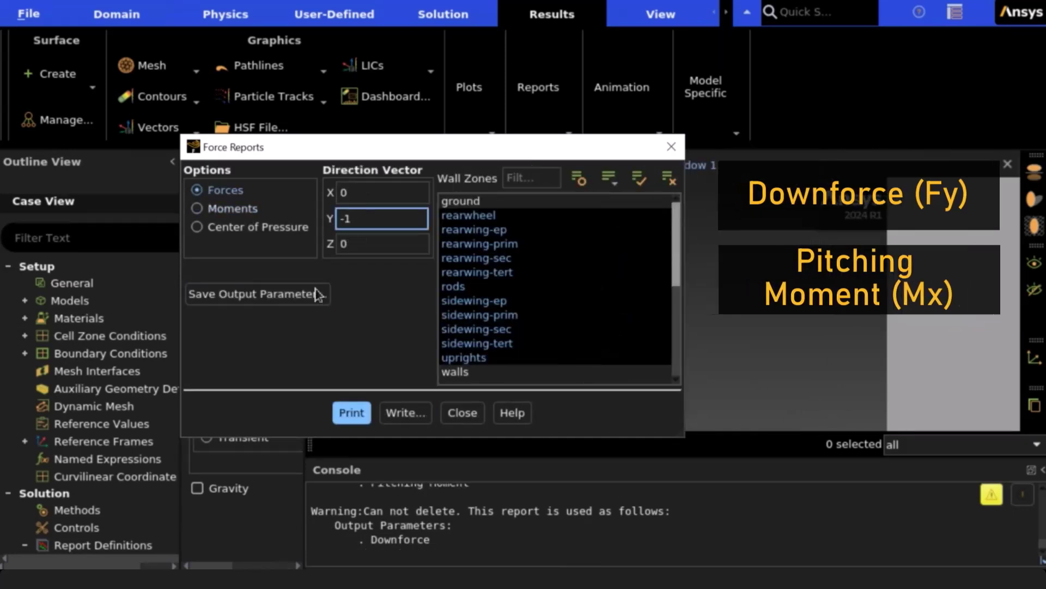
click(295, 297)
triple_click(302, 349)
text(D)
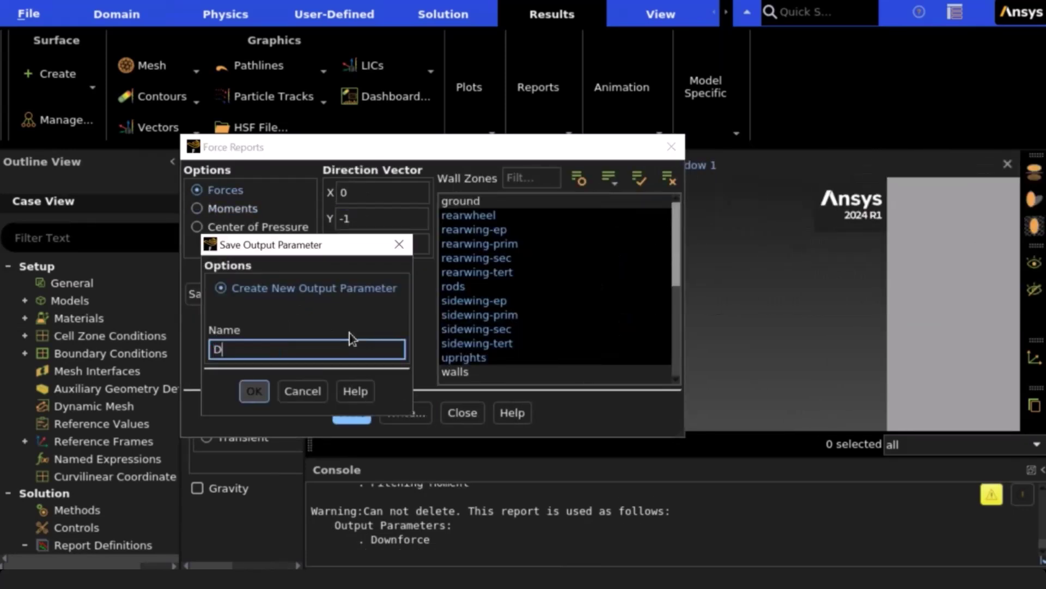
text(ownforce)
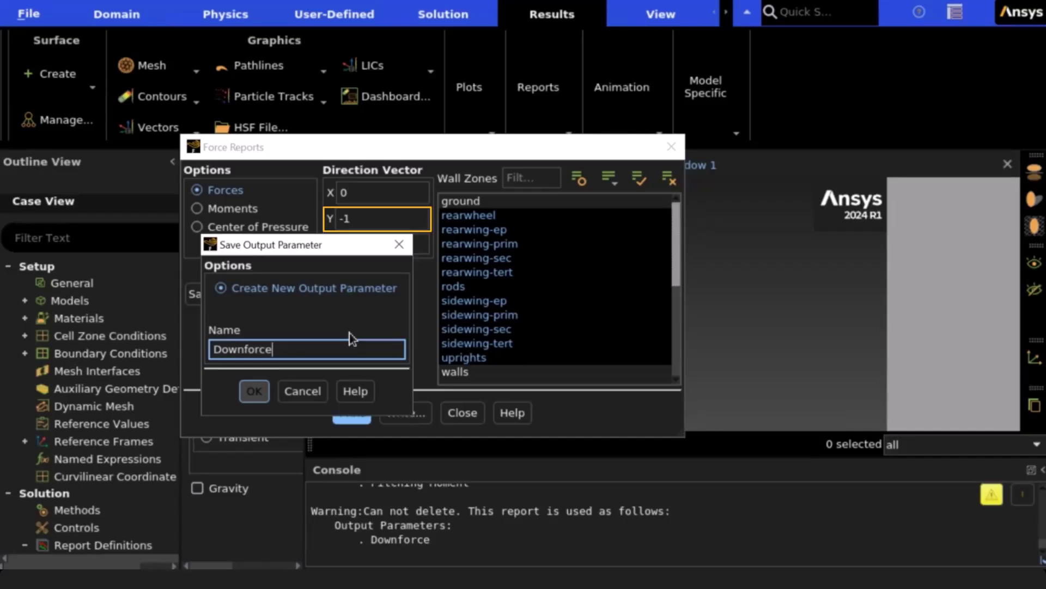
click(254, 391)
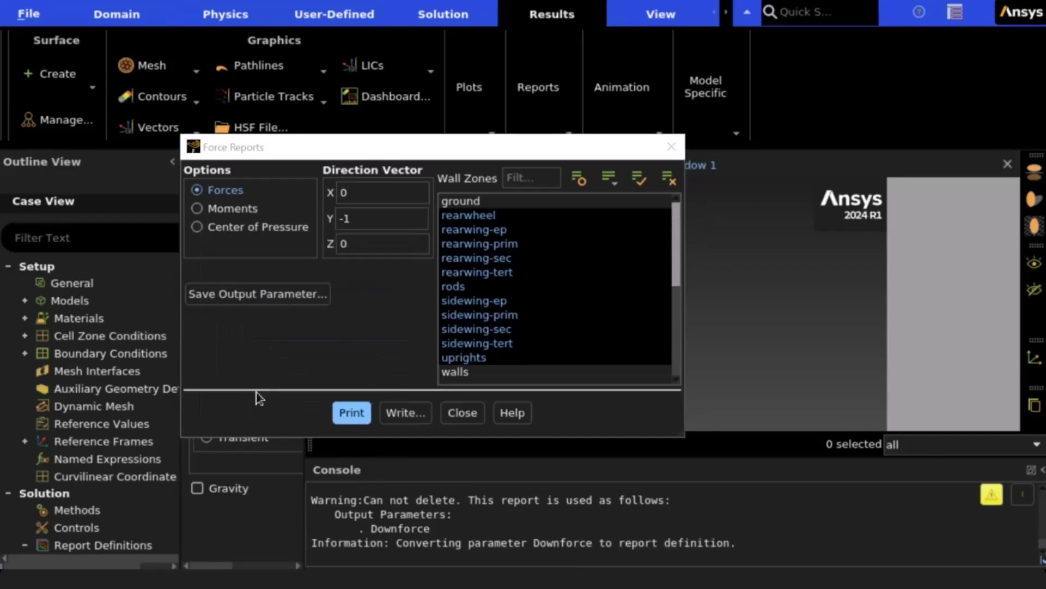
- Switch the report to moments and save it as output parameter 'Pitching Moment'
click(217, 212)
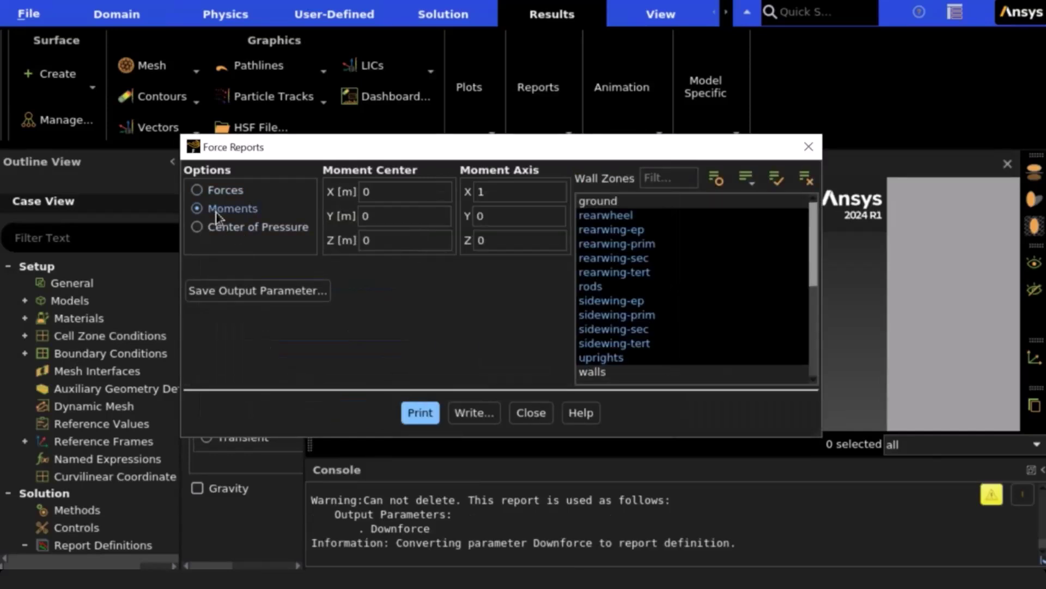
click(258, 291)
triple_click(251, 349)
text(Pitching Moment)
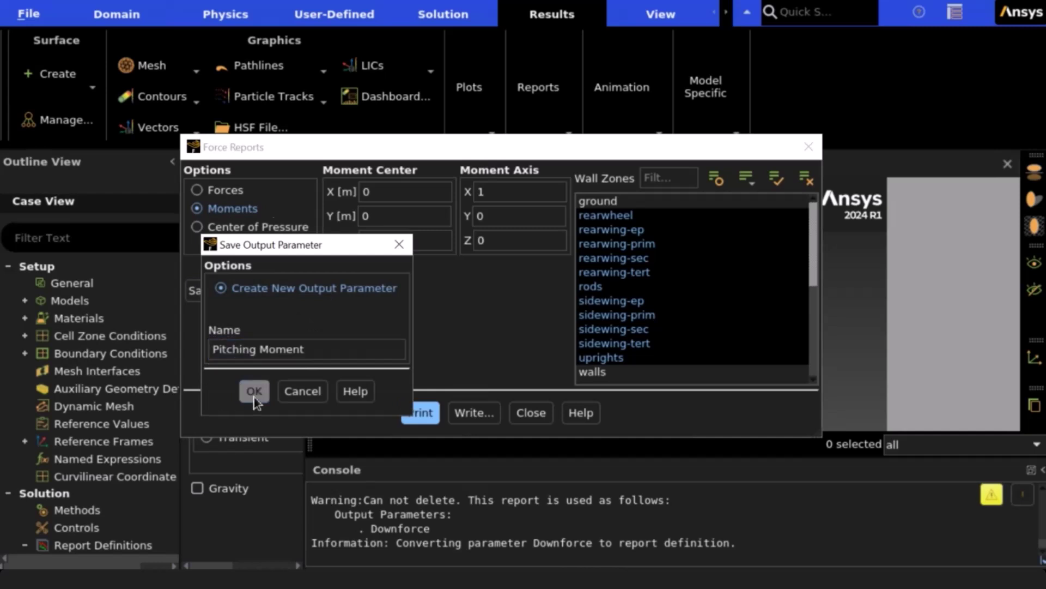
click(253, 391)
- Check the moment centre is (0, 0, 0) and the moment axis is (1, 0, 0)
click(385, 216)
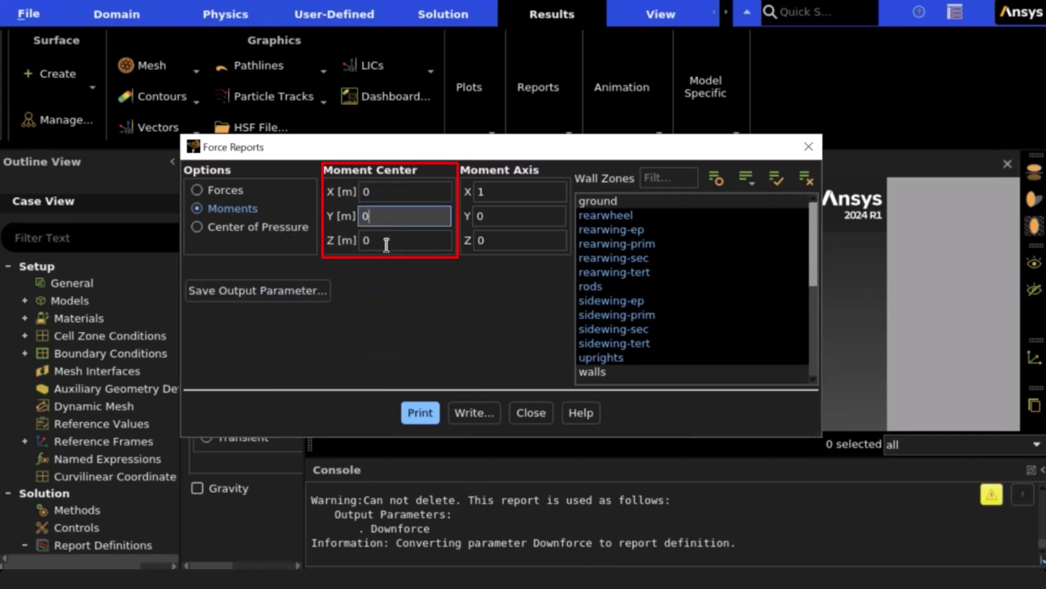
click(386, 241)
click(502, 191)
click(502, 215)
click(502, 240)
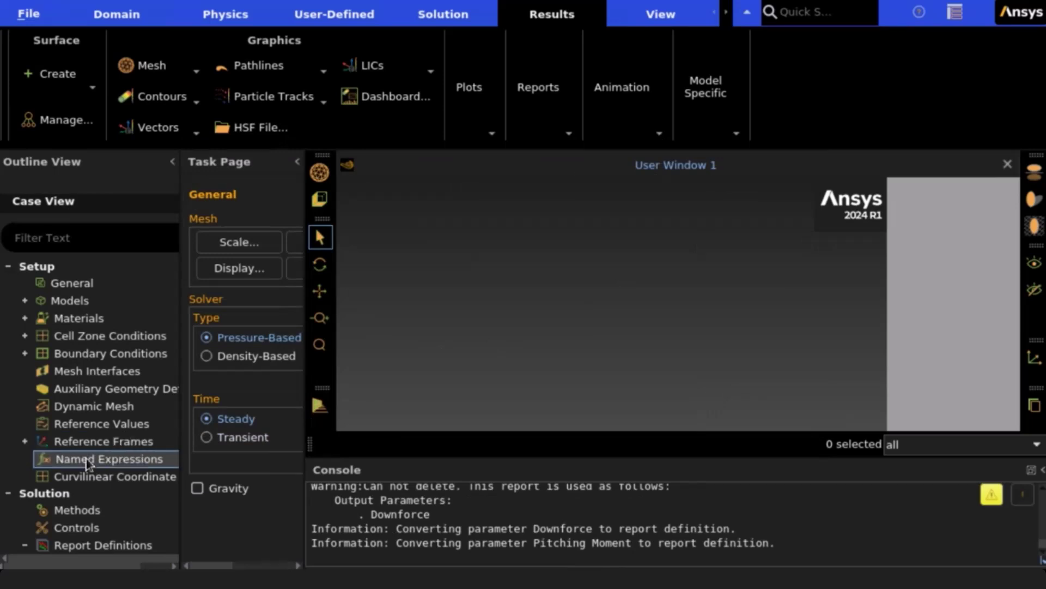
- Create a new named expression called COP_longLocation
right_click(87, 459)
click(128, 295)
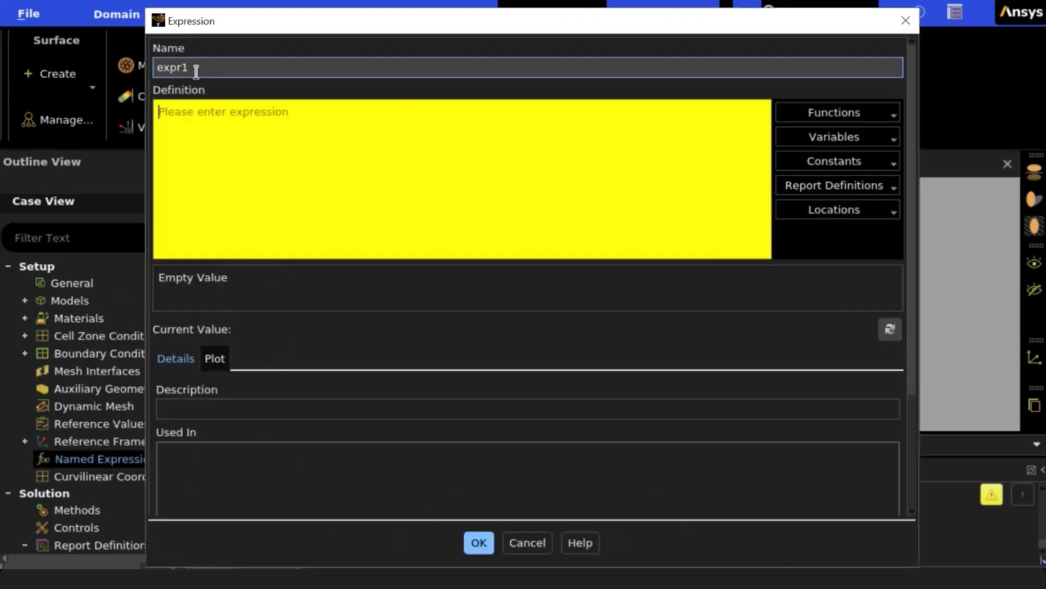
double_click(182, 68)
text(COP_long)
text(Location)
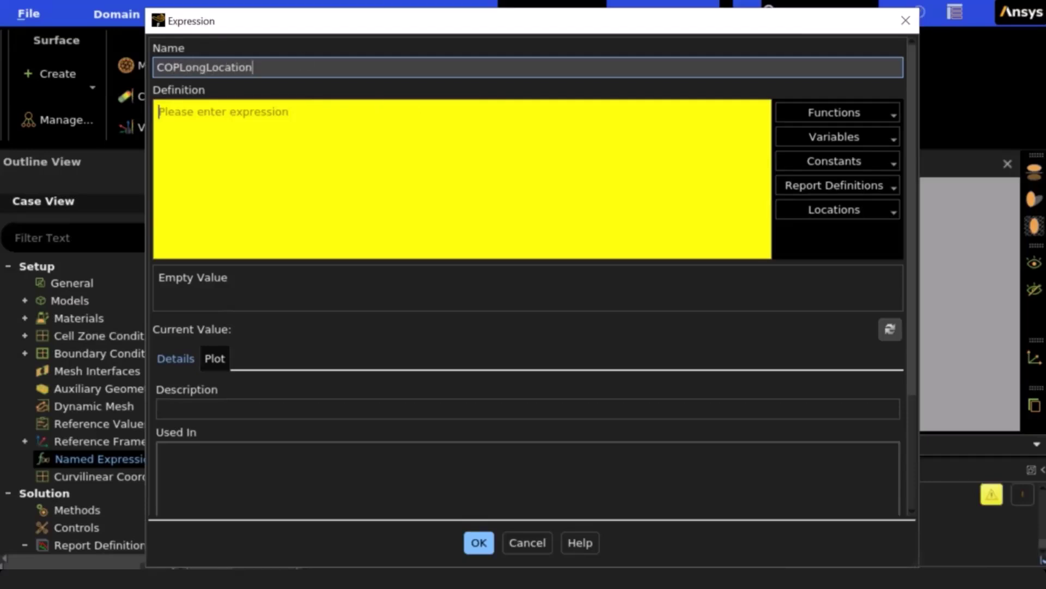
- Define it as {Pitching Moment}/{Downforce}, refresh to get -0.92066966, and save
click(826, 187)
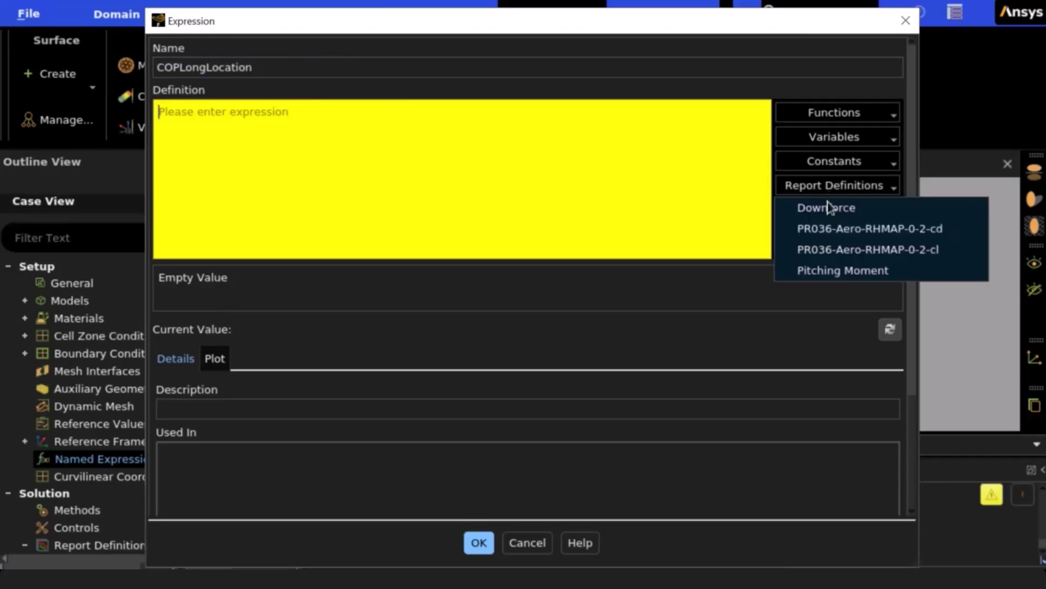
click(812, 271)
text(/)
click(841, 187)
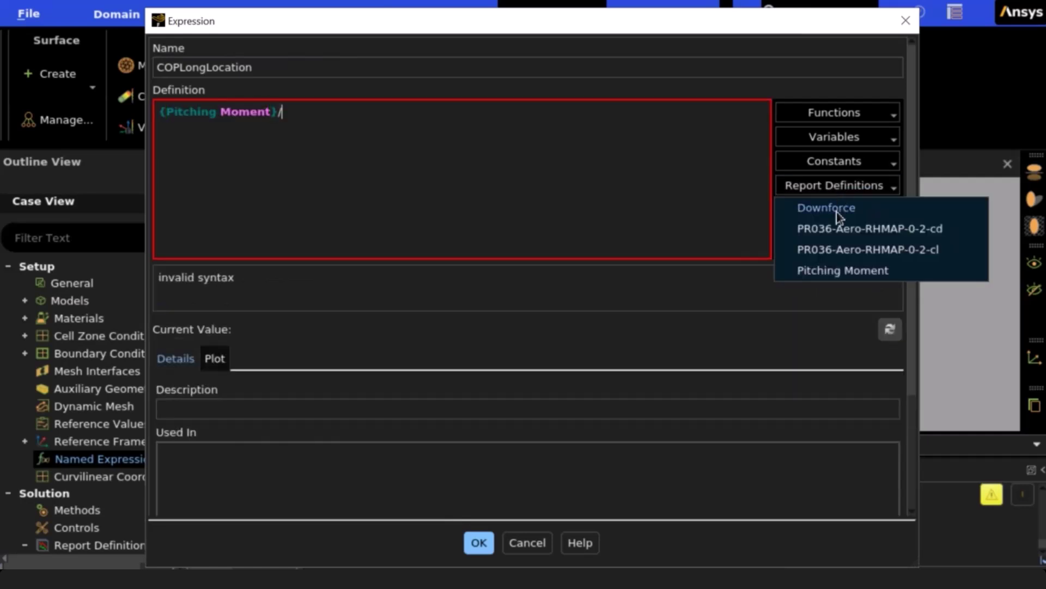
click(826, 208)
click(890, 277)
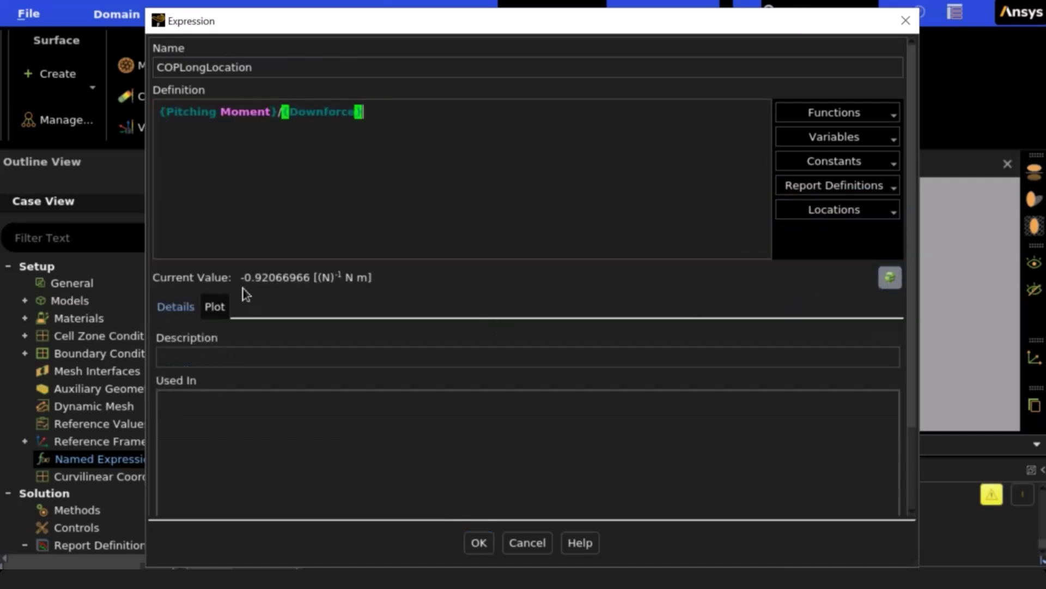
drag(240, 277, 391, 280)
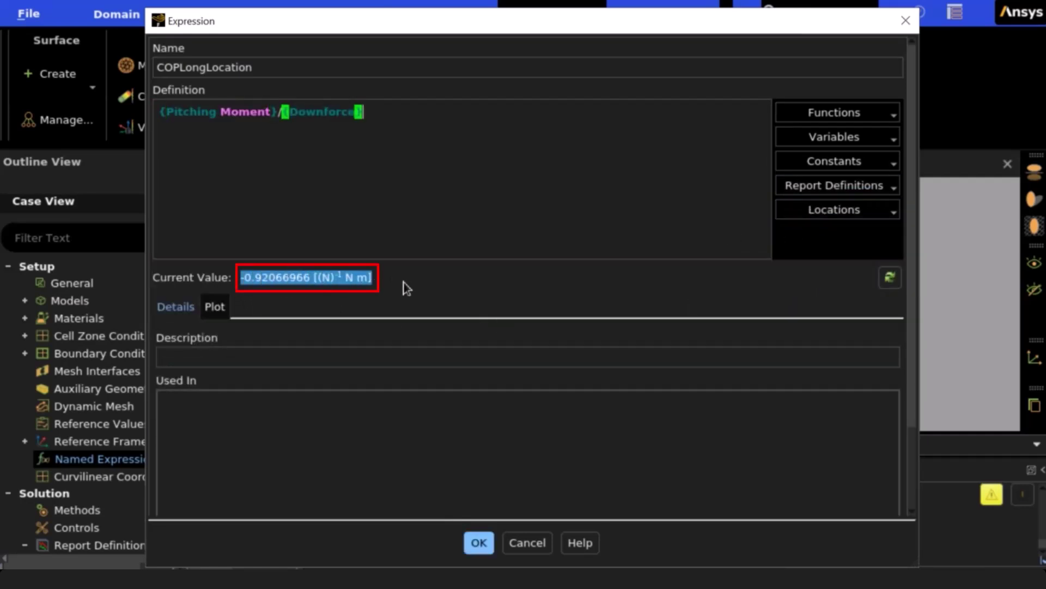
click(430, 287)
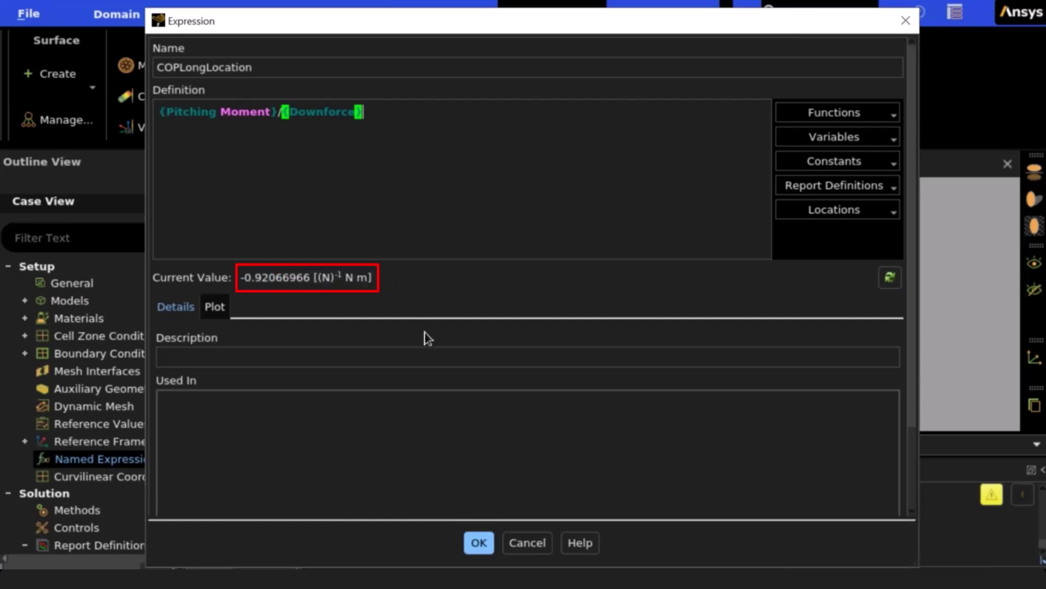
click(479, 547)
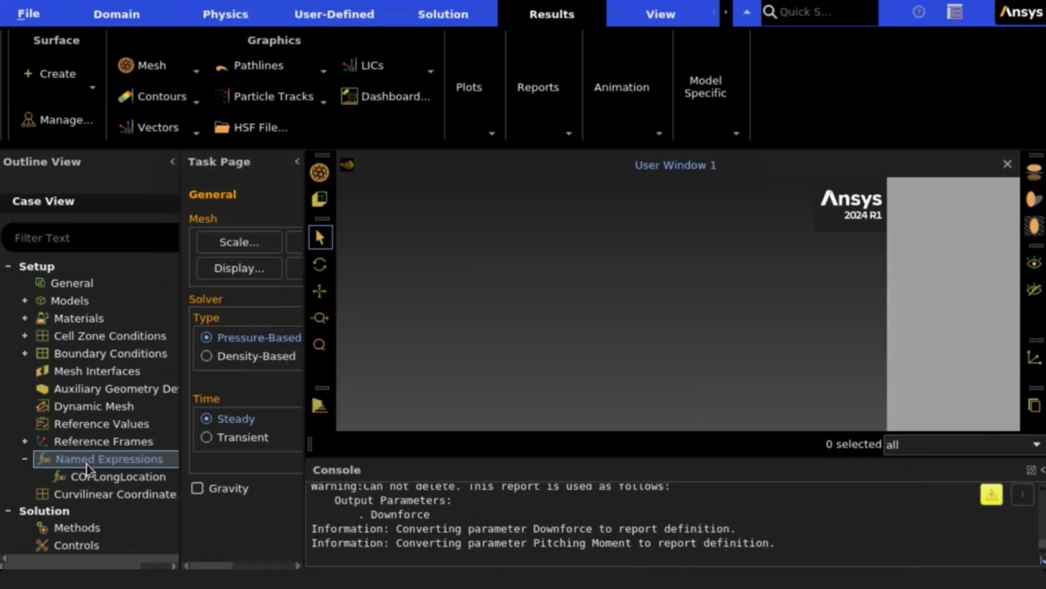
- Create another named expression called RearDownforceDistribution
right_click(87, 459)
click(127, 300)
text(R)
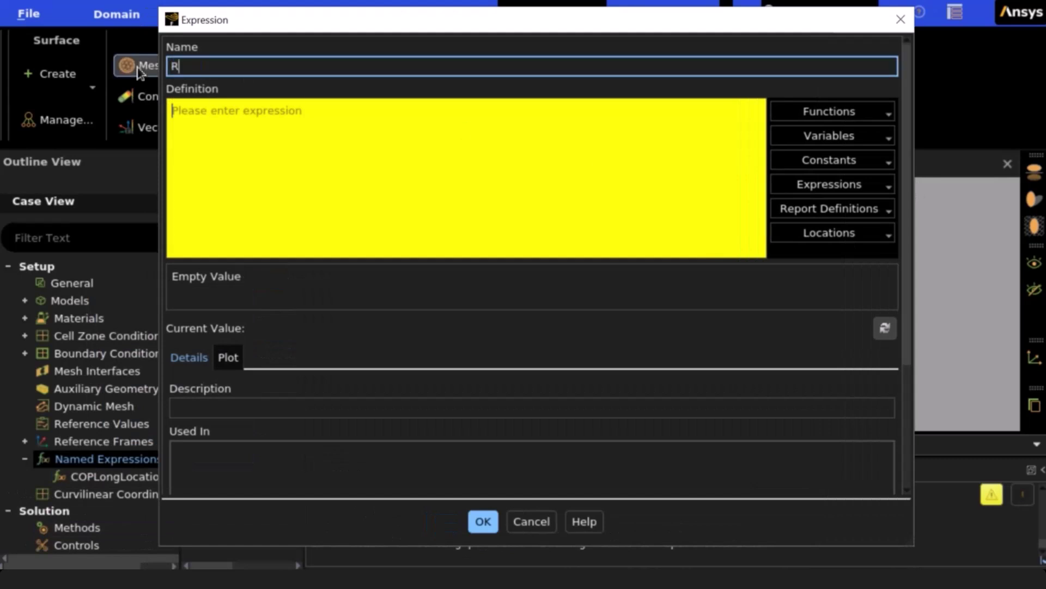
text(earDownforceDistribution)
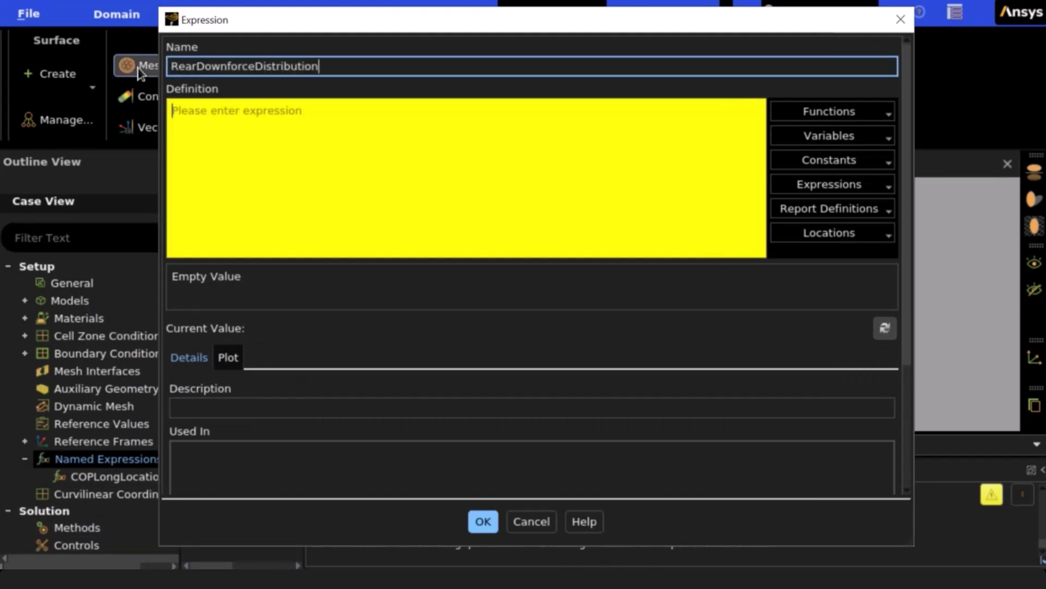
- Define it as 100*(COPLongLocation*-1/1.530[m]), refresh to 60.174488, and save
click(350, 146)
text(100*()
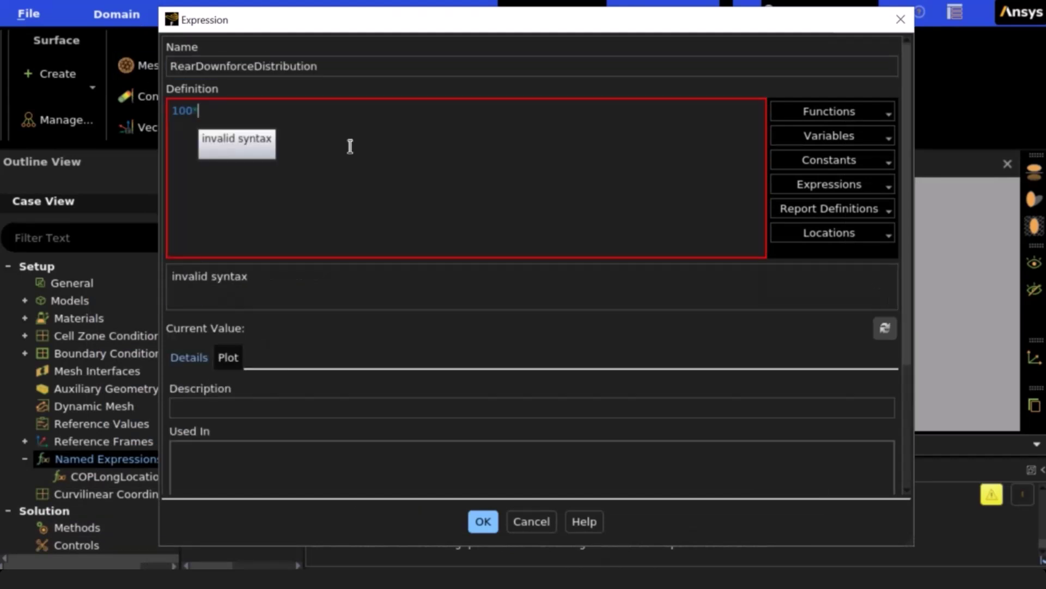
click(829, 184)
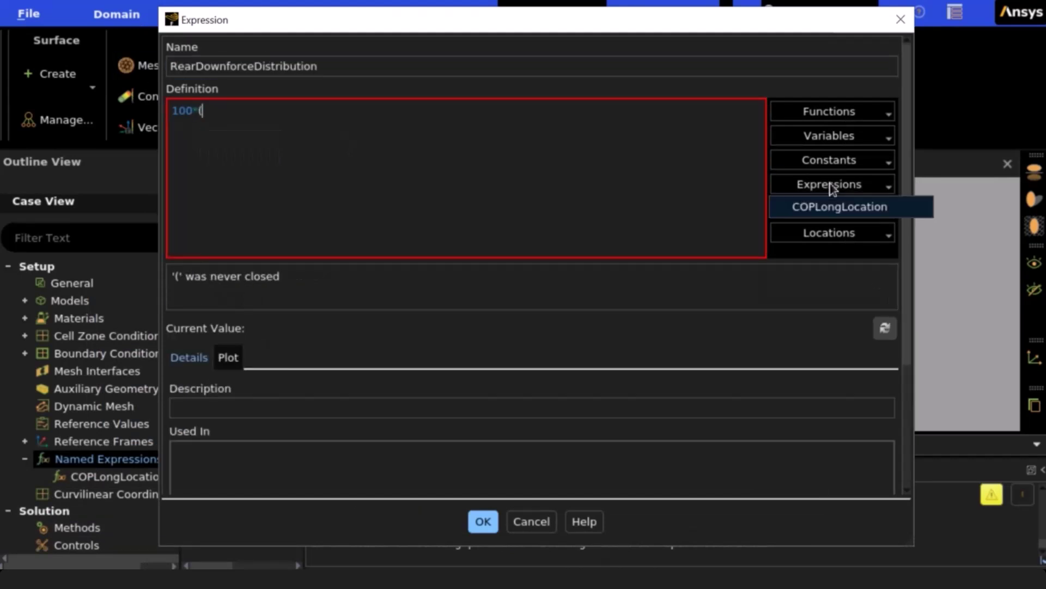
click(837, 214)
text(*-1)
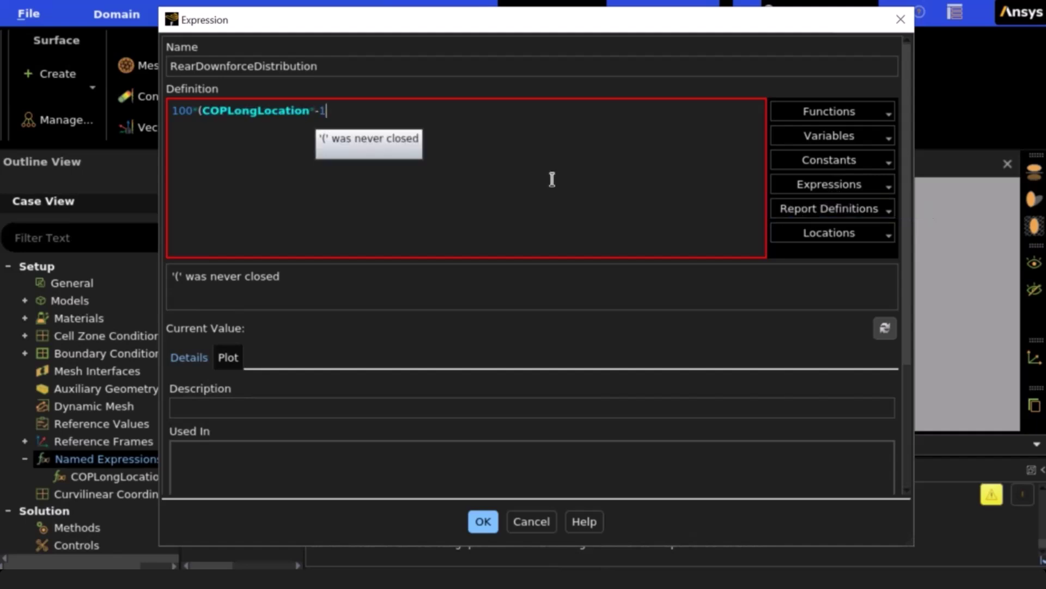
text(/1.530[m)
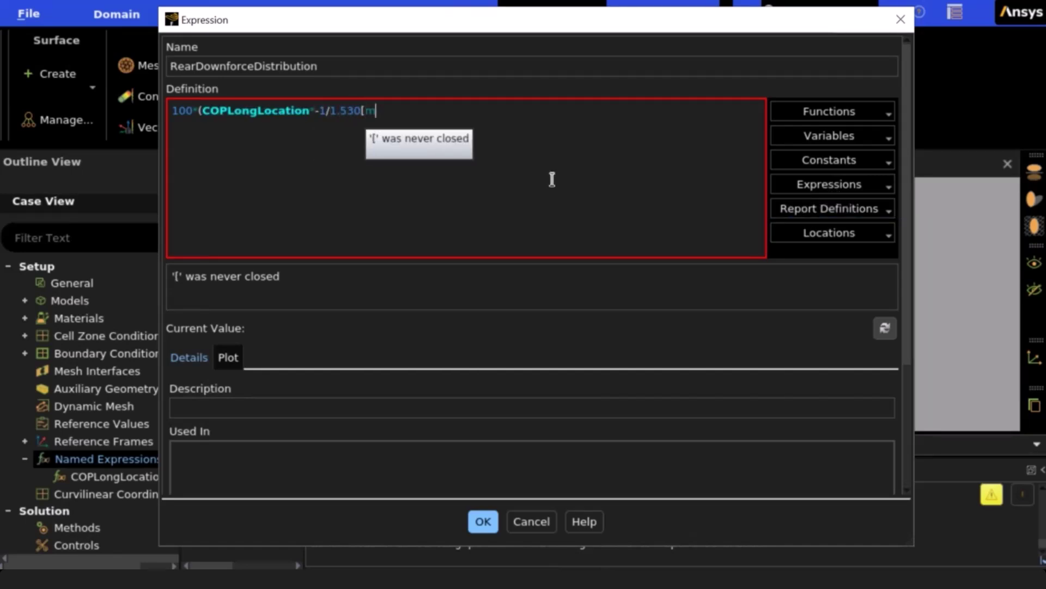
text(]))
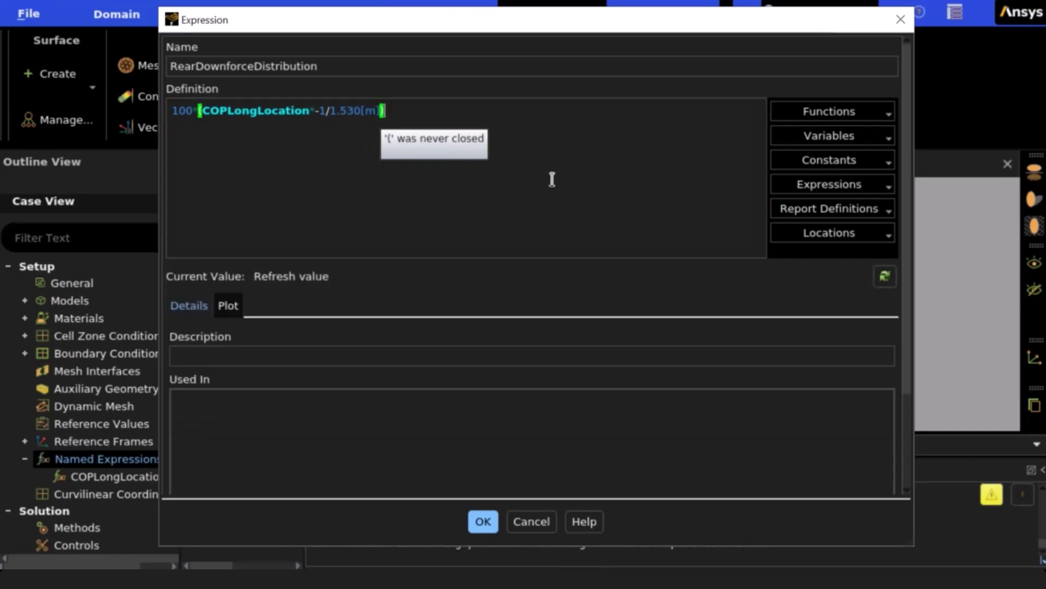
click(884, 276)
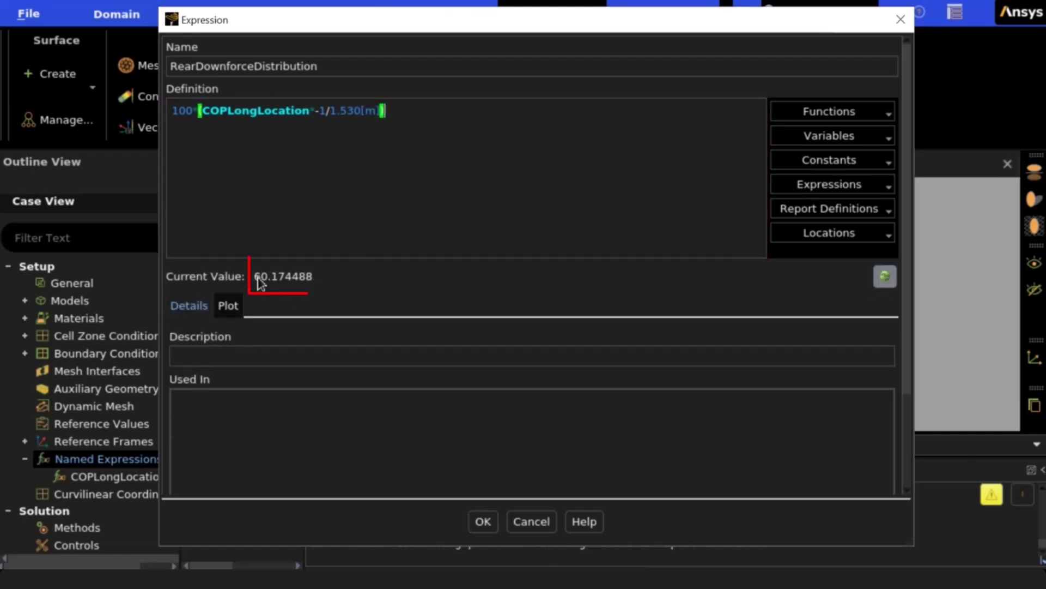
click(483, 521)
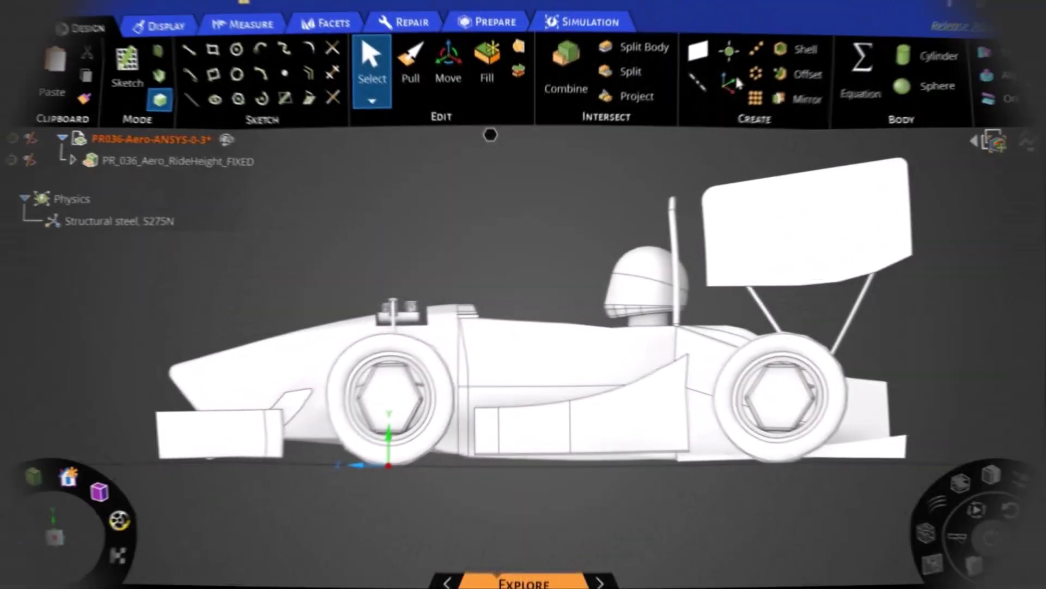
- Create a plane at the origin, sketch on it, and place the centre-of-pressure point
click(703, 51)
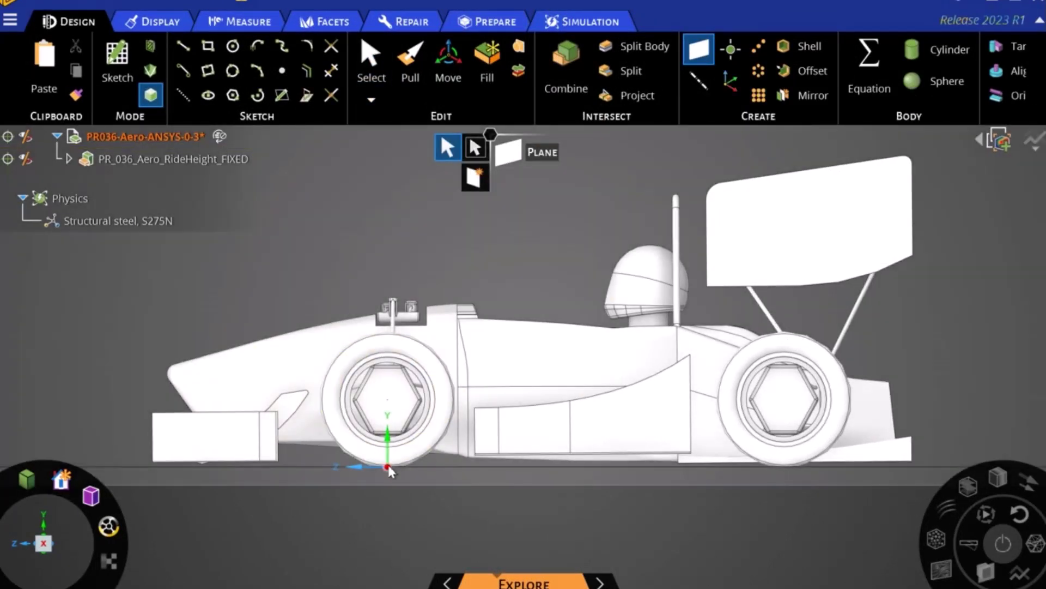
click(388, 465)
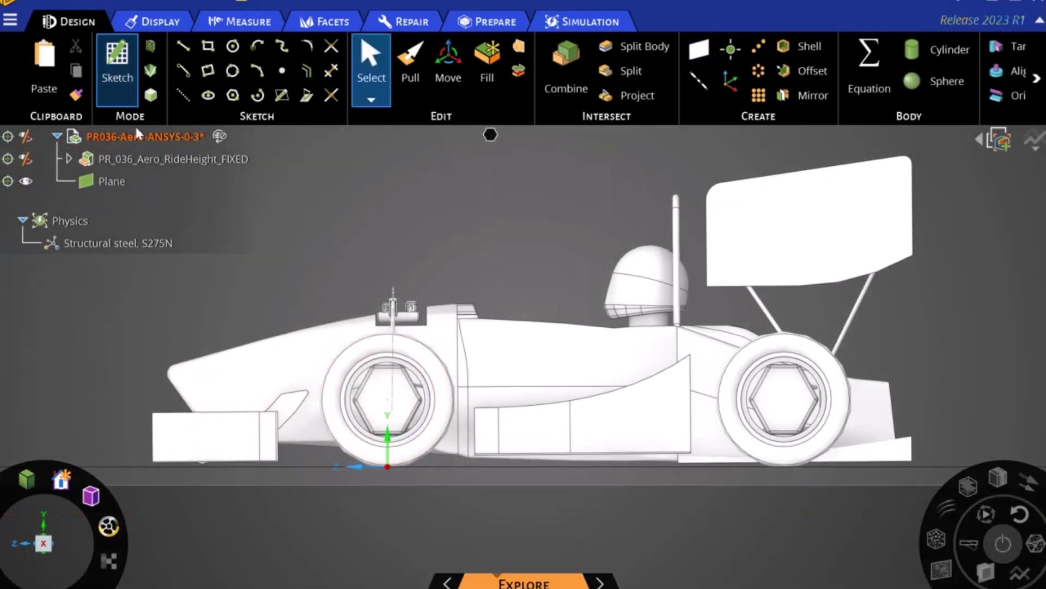
click(133, 183)
click(282, 70)
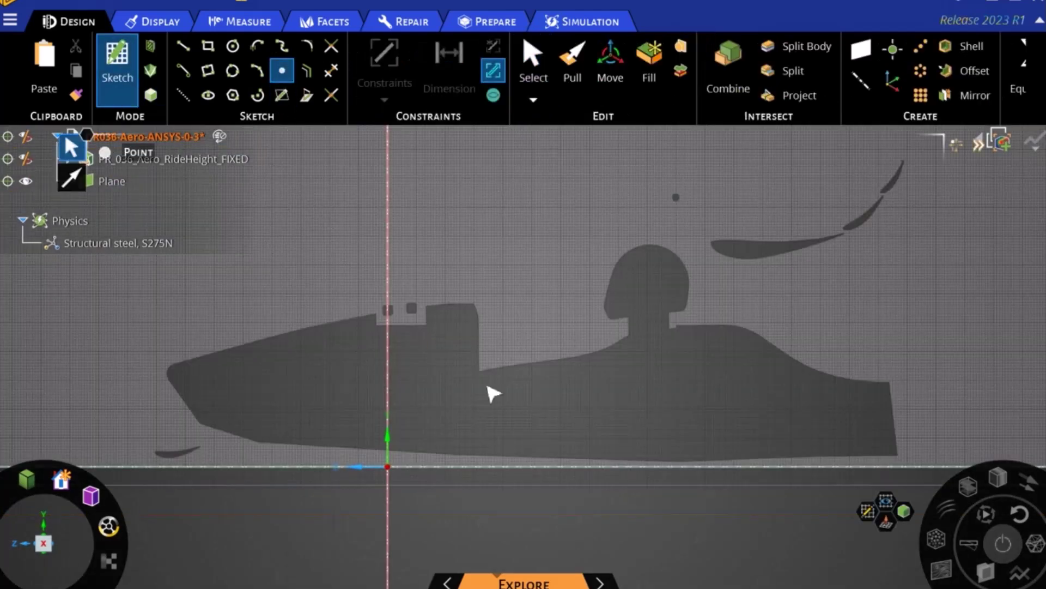
click(647, 399)
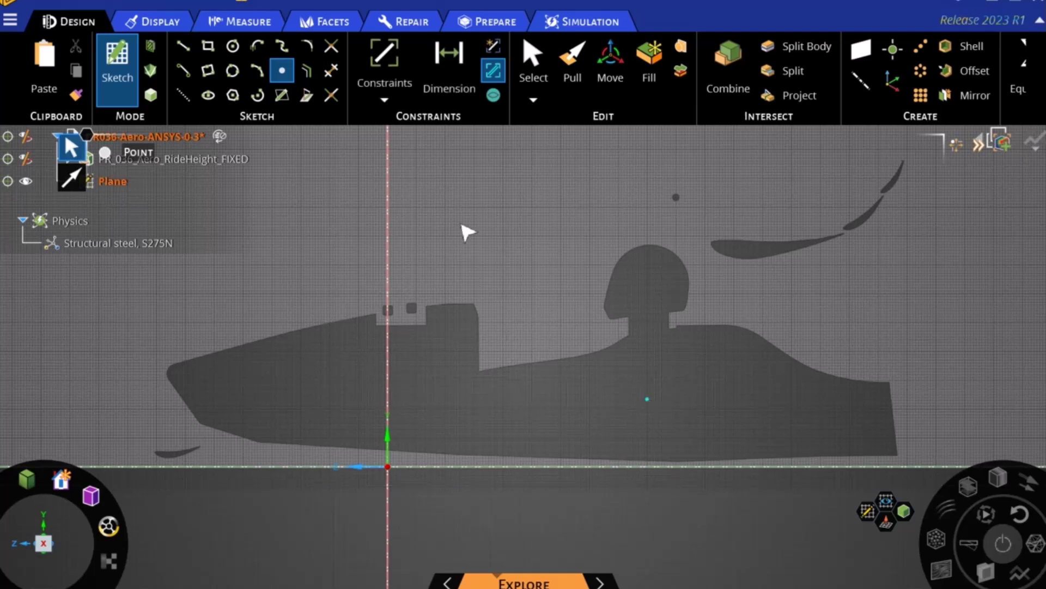
- Dimension the centre-of-pressure point 921 mm from the vertical axis
click(451, 65)
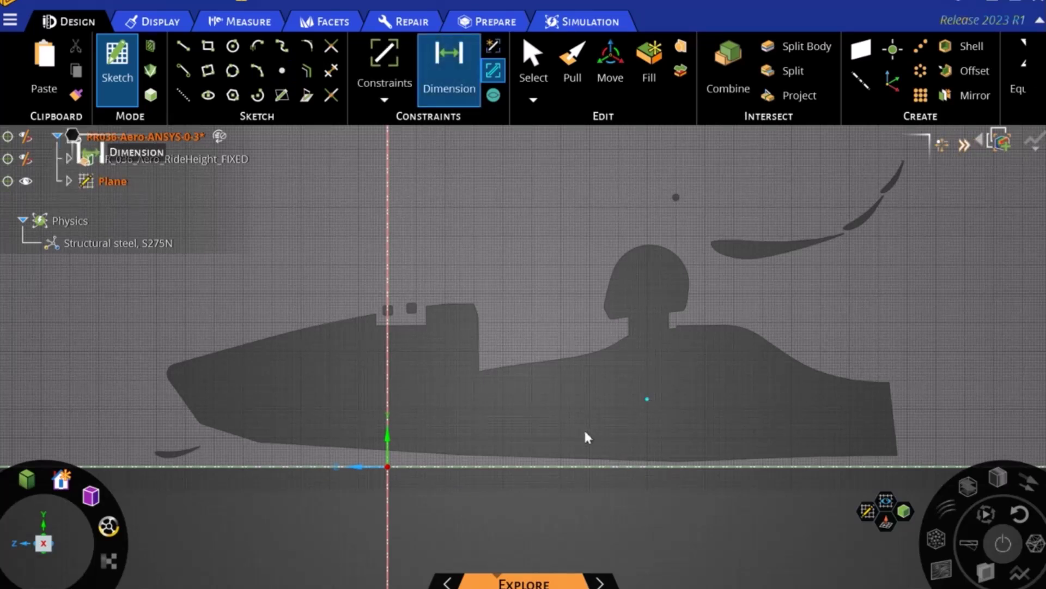
click(647, 399)
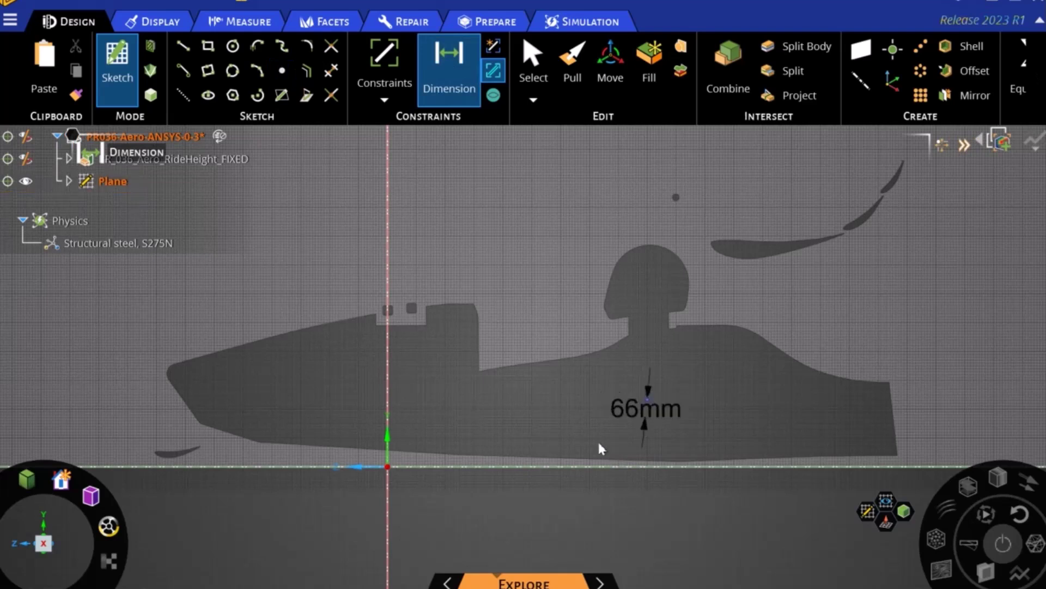
click(388, 395)
click(516, 492)
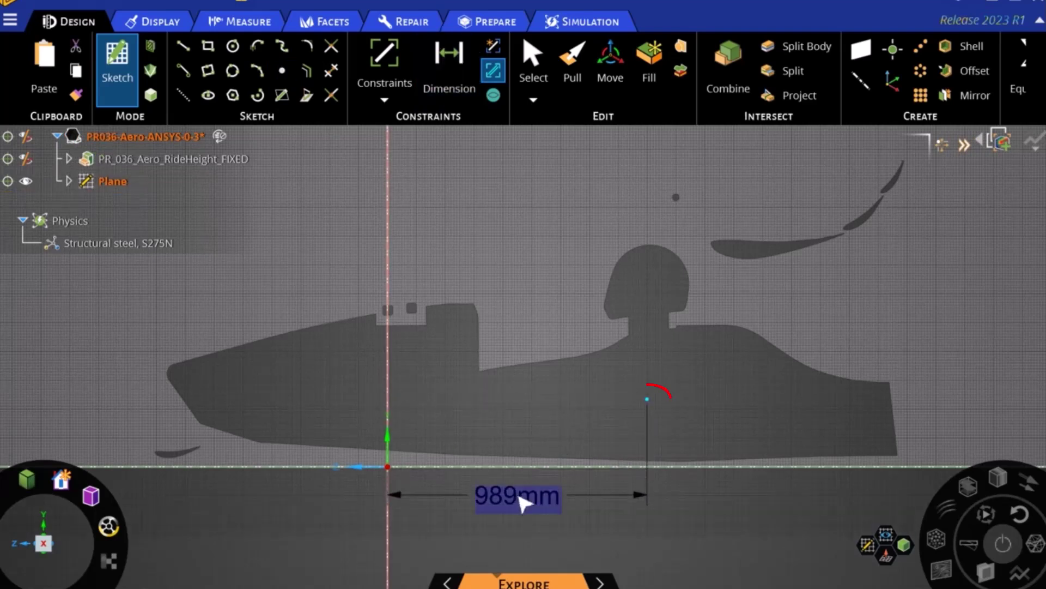
text(92)
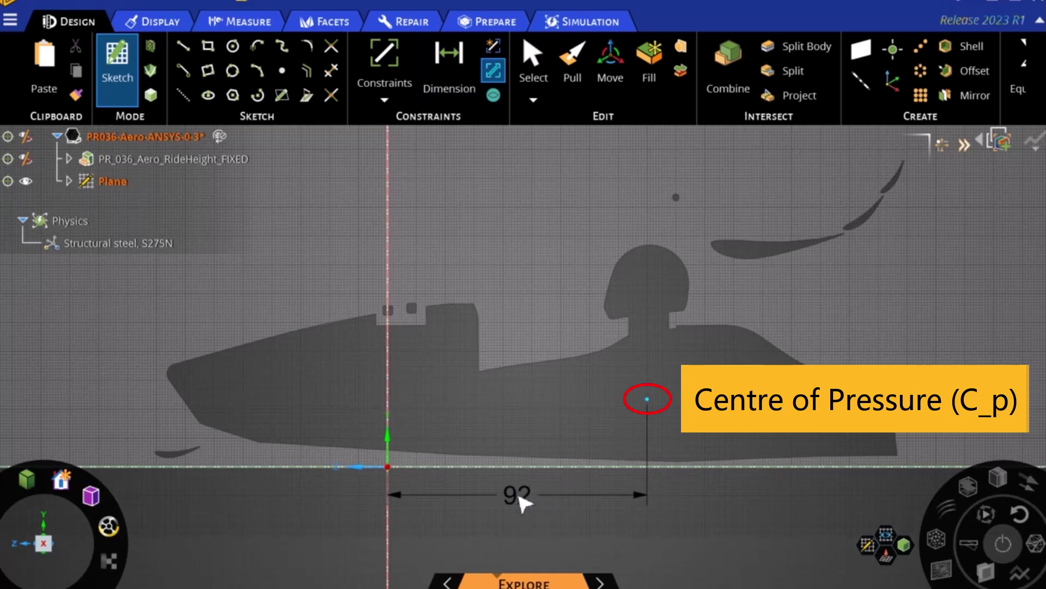
text(1)
key(Return)
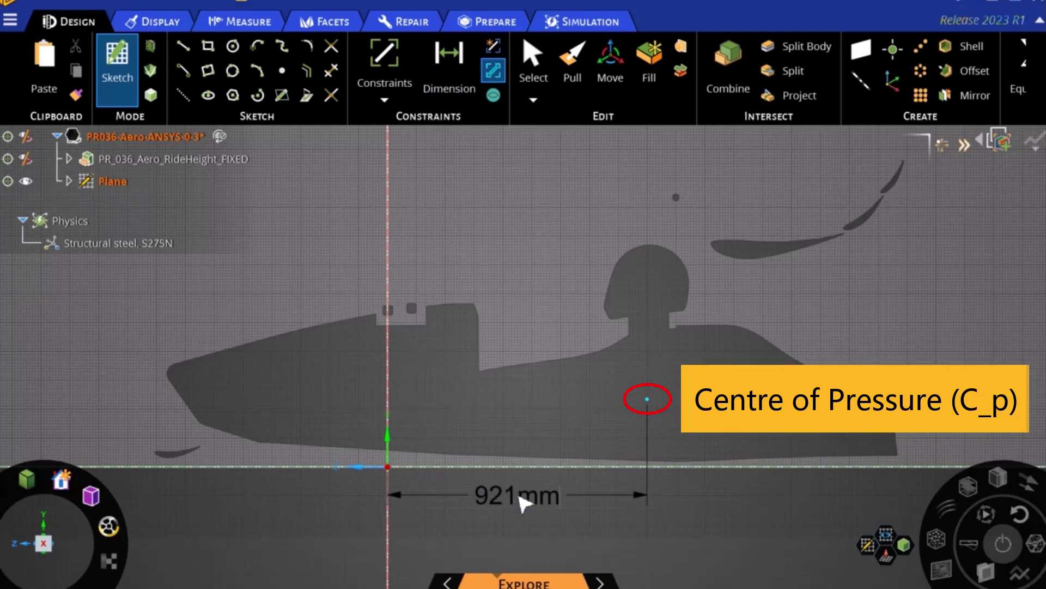
key(d)
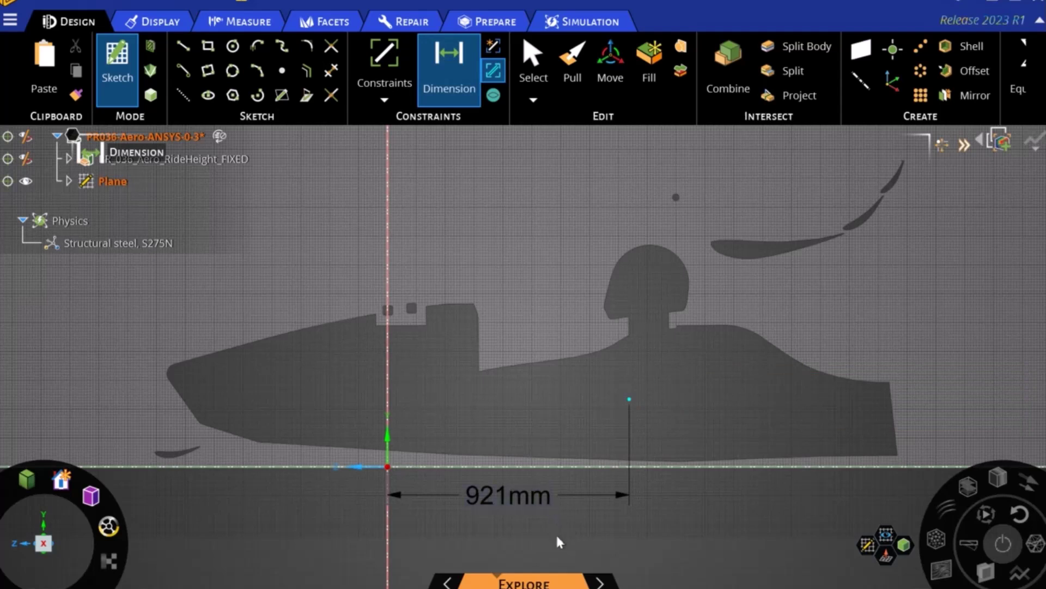
- Place a centre-of-gravity point and dimension it from the vertical axis, entering 880mm
click(279, 76)
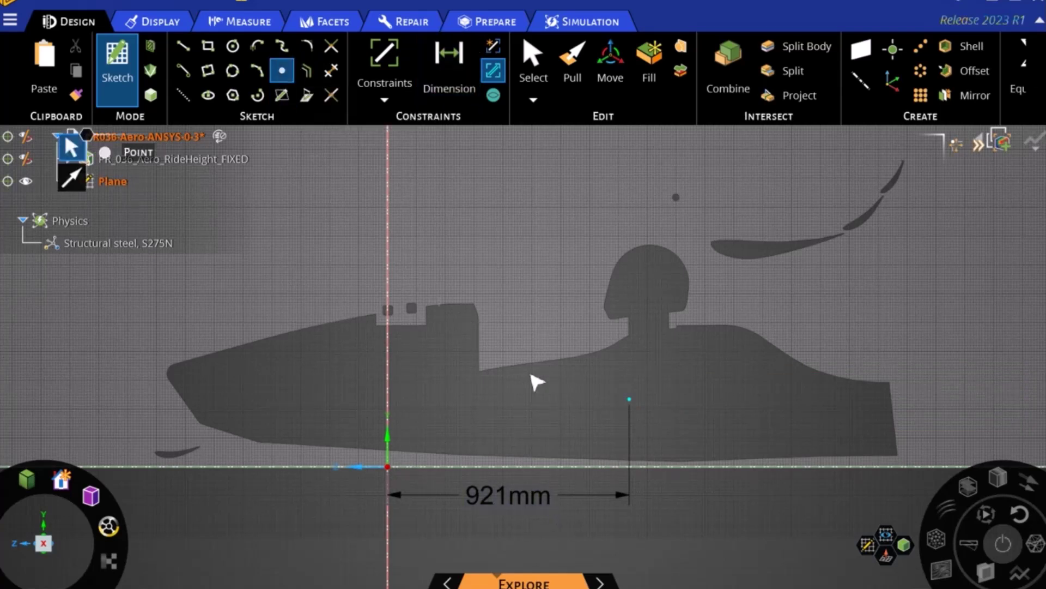
click(592, 399)
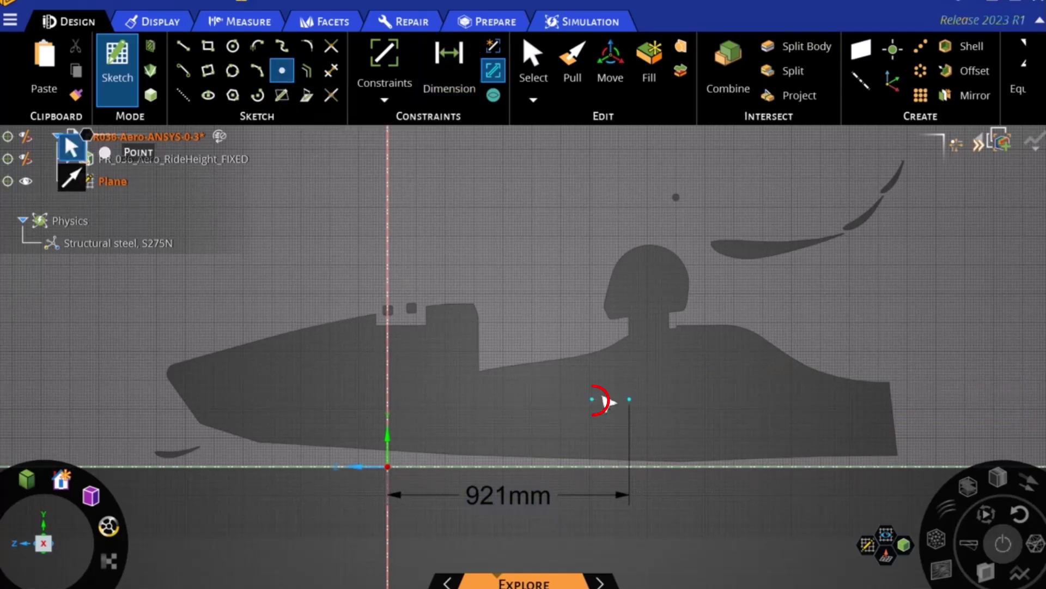
click(446, 67)
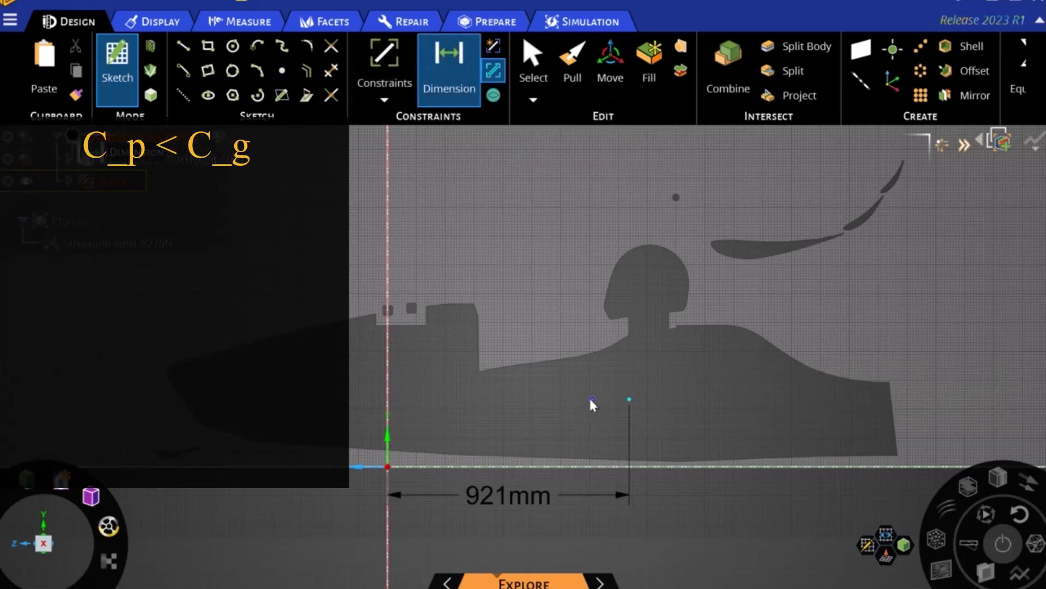
click(592, 399)
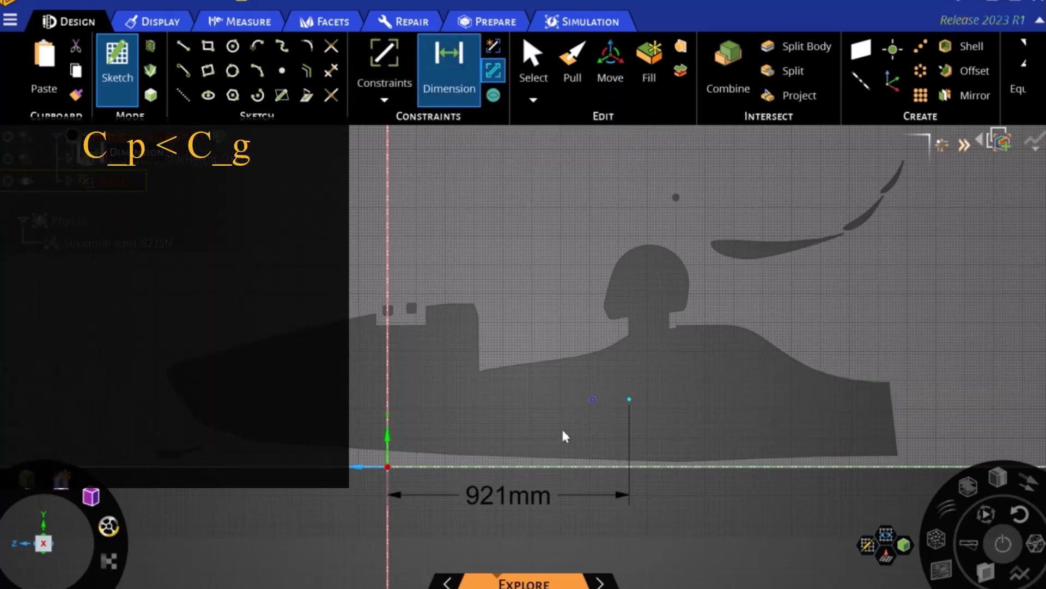
click(388, 394)
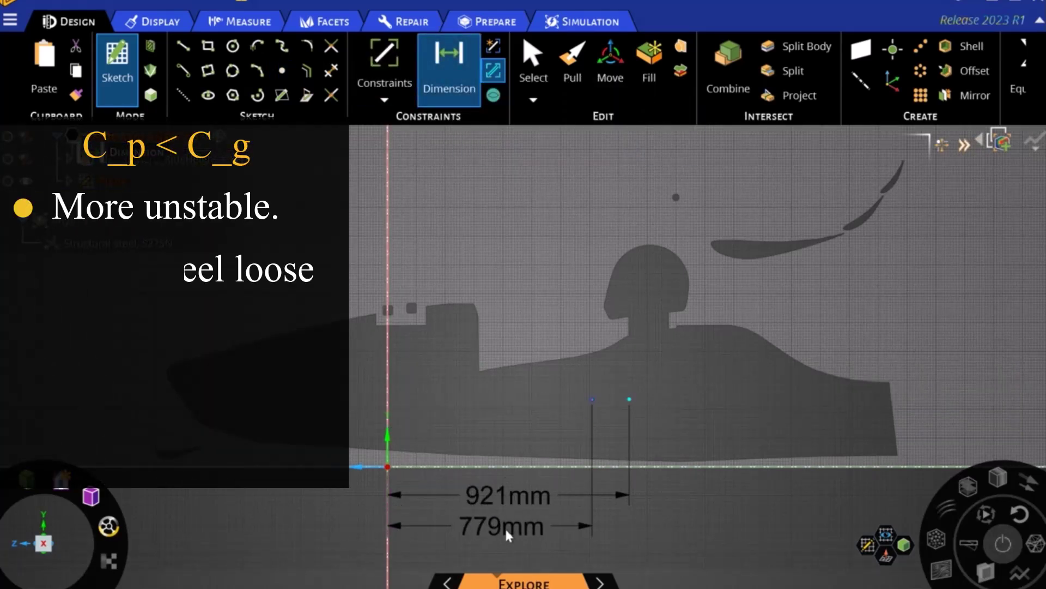
click(524, 537)
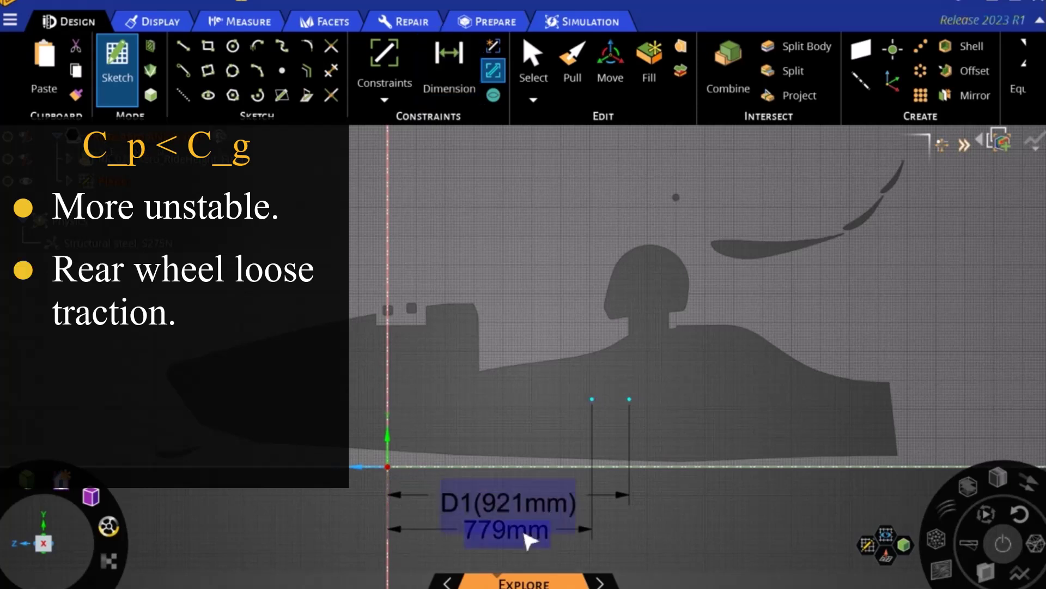
text(8)
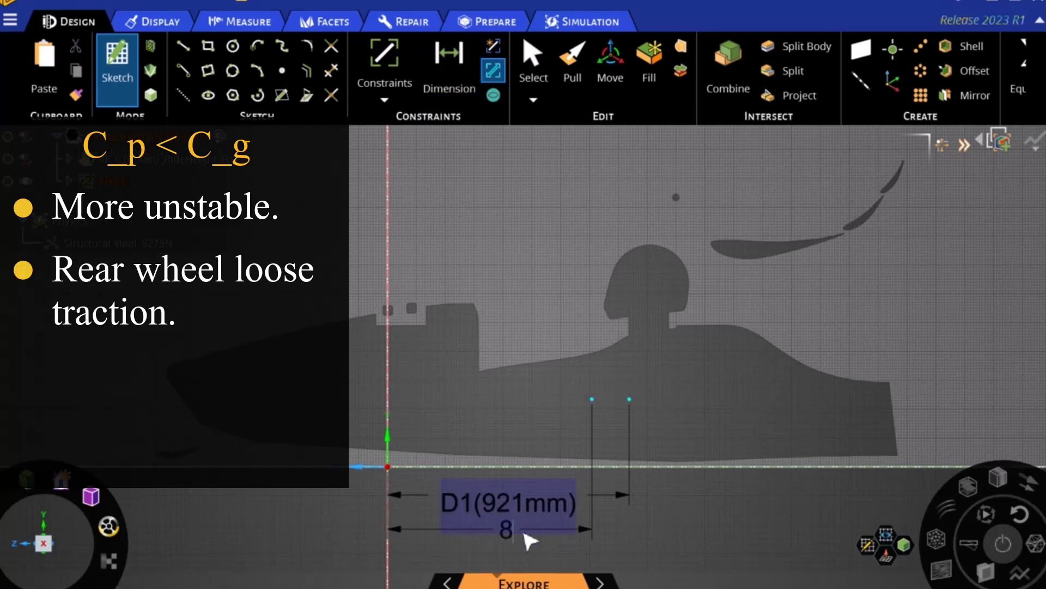
text(80m)
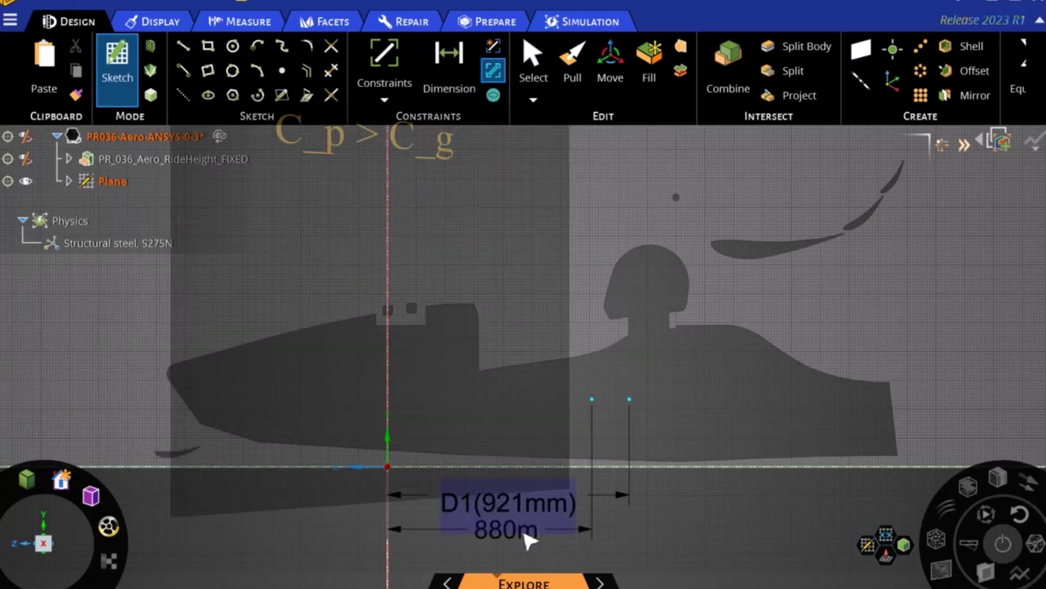
text(m)
- Commit 880 mm as the centre-of-gravity distance
key(Return)
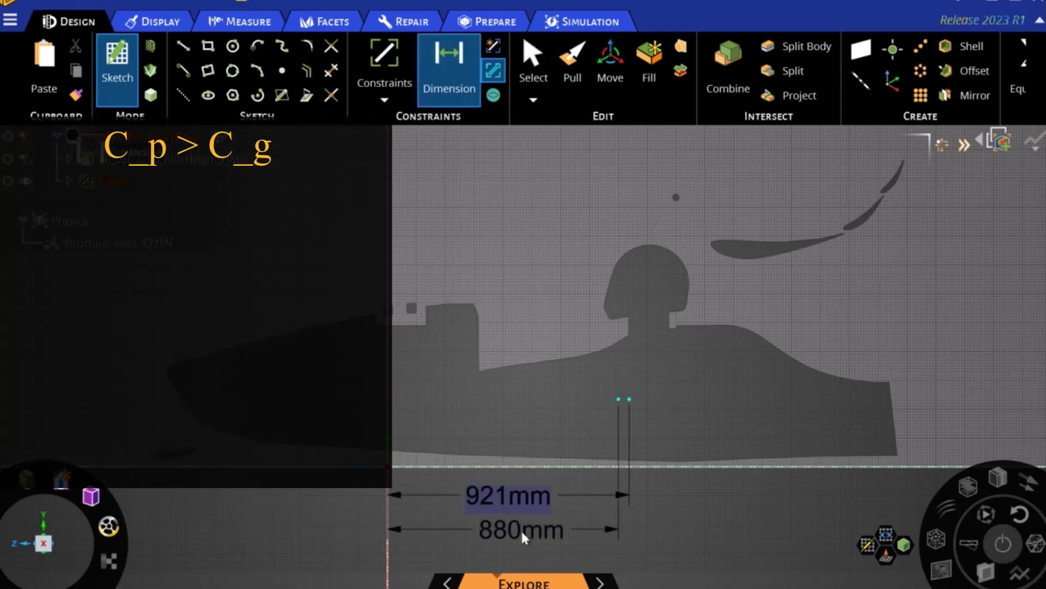